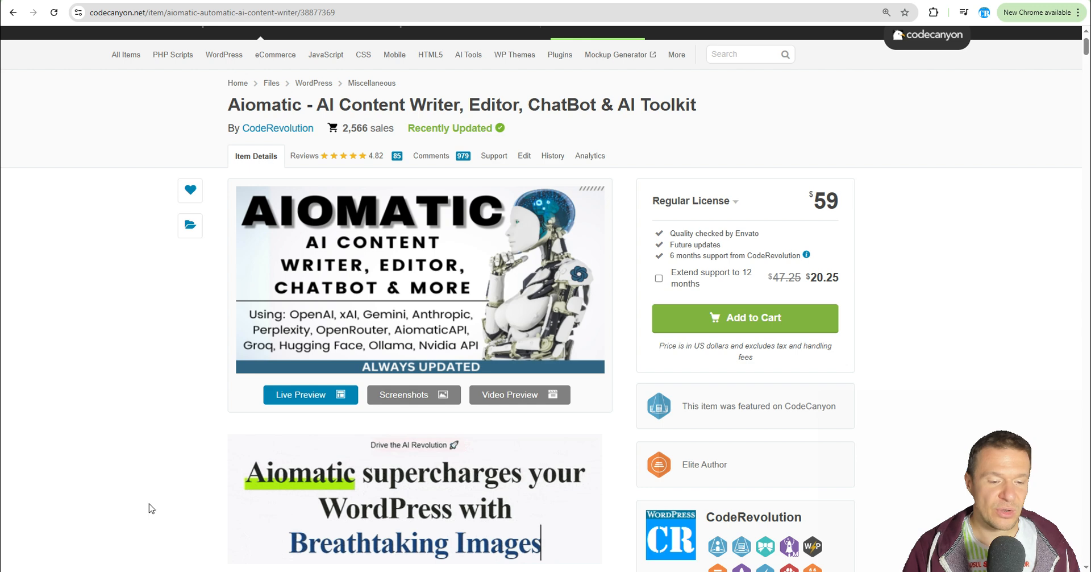
# - Switch to the file window and open a command prompt in the aiomatic-extension-mcp-server res folder, moving its window clear of the file list
pyautogui.click(137, 571)
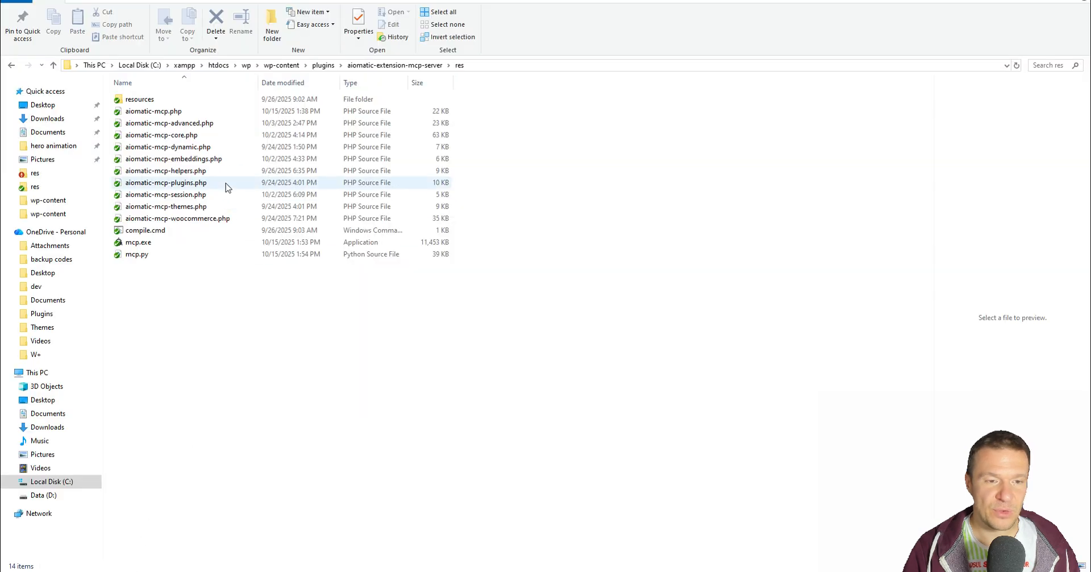
pyautogui.click(491, 66)
pyautogui.write('cmd')
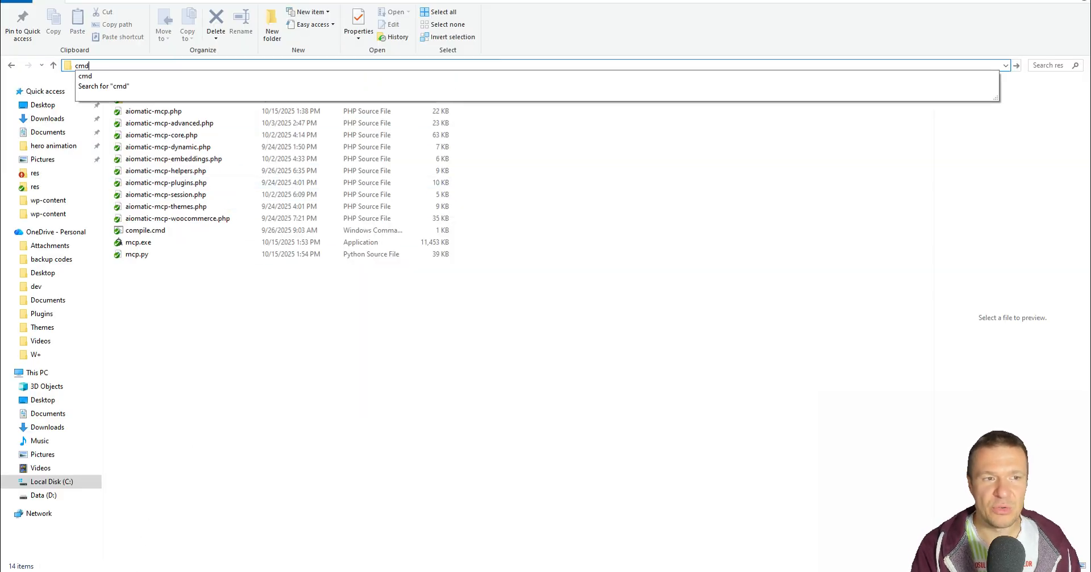
pyautogui.press('Return')
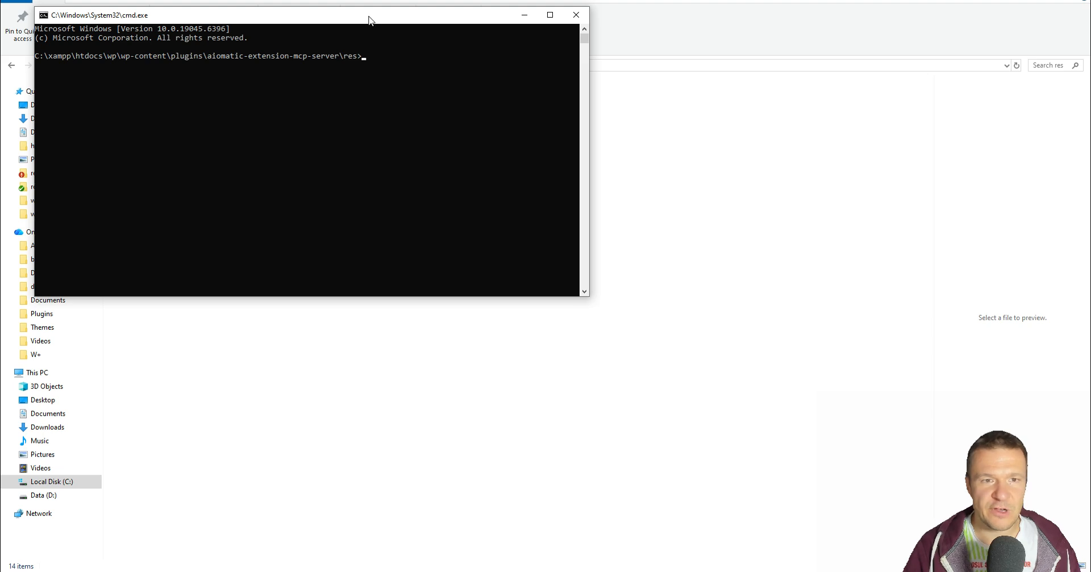
pyautogui.moveTo(369, 17); pyautogui.dragTo(611, 229)
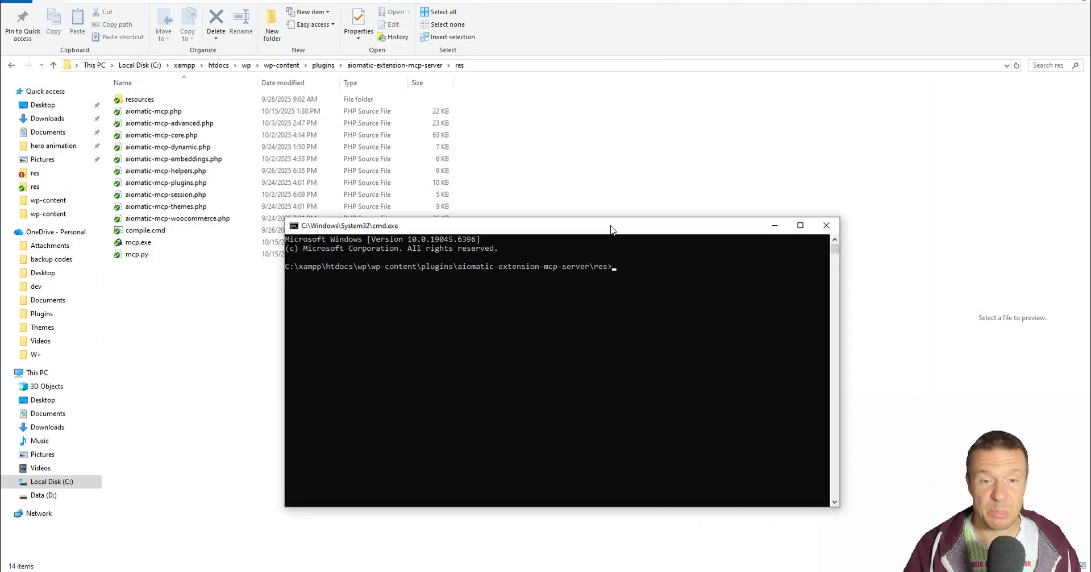
# - Run "mcp start" to test the MCP server connection, and stop the process after its output appears
pyautogui.write('mc')
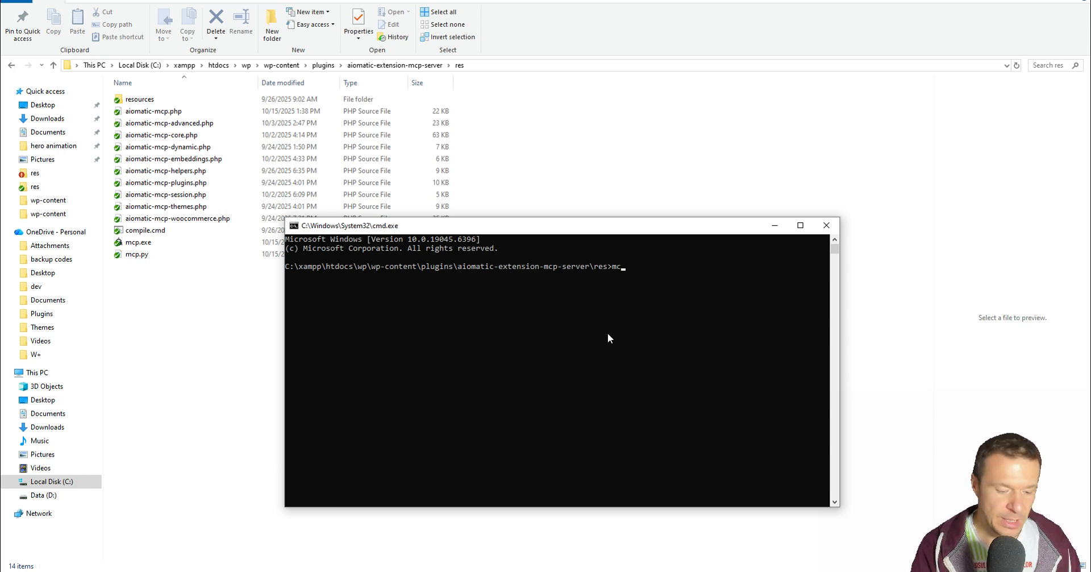
pyautogui.write('p start')
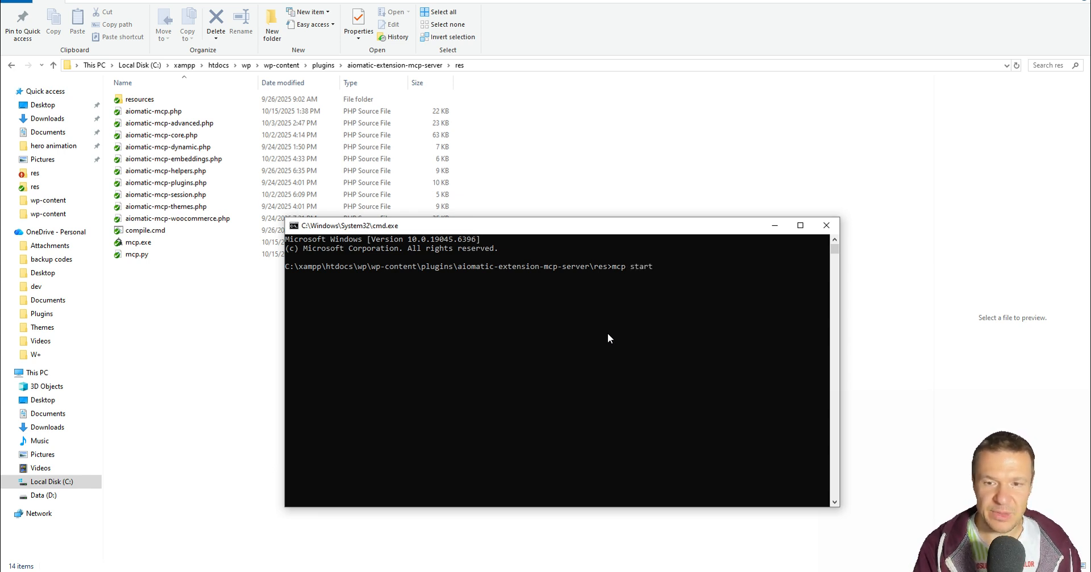
pyautogui.press('Return')
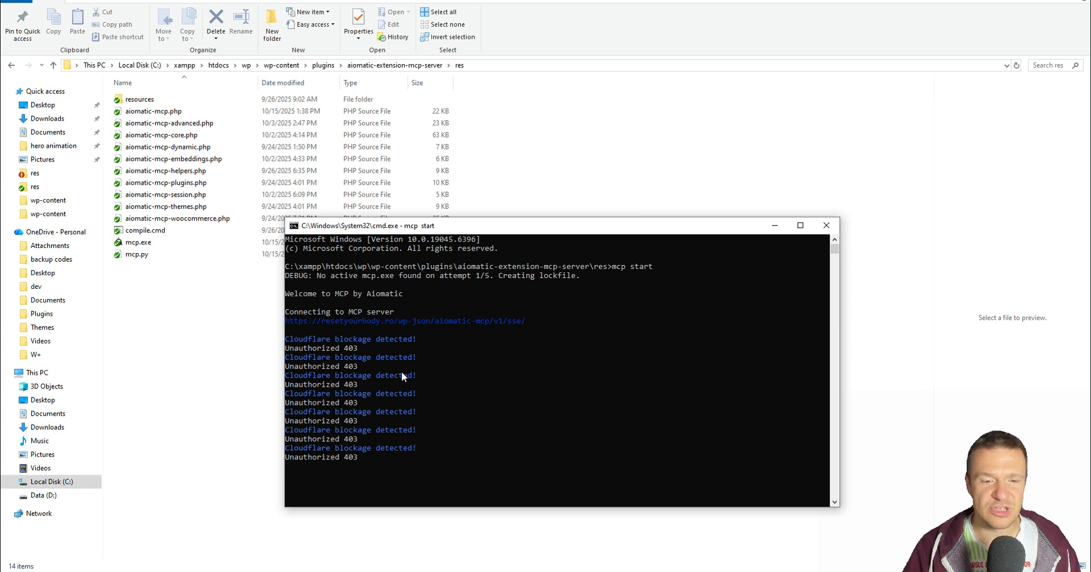
pyautogui.hotkey('ctrl', 'c')
pyautogui.press('Return')
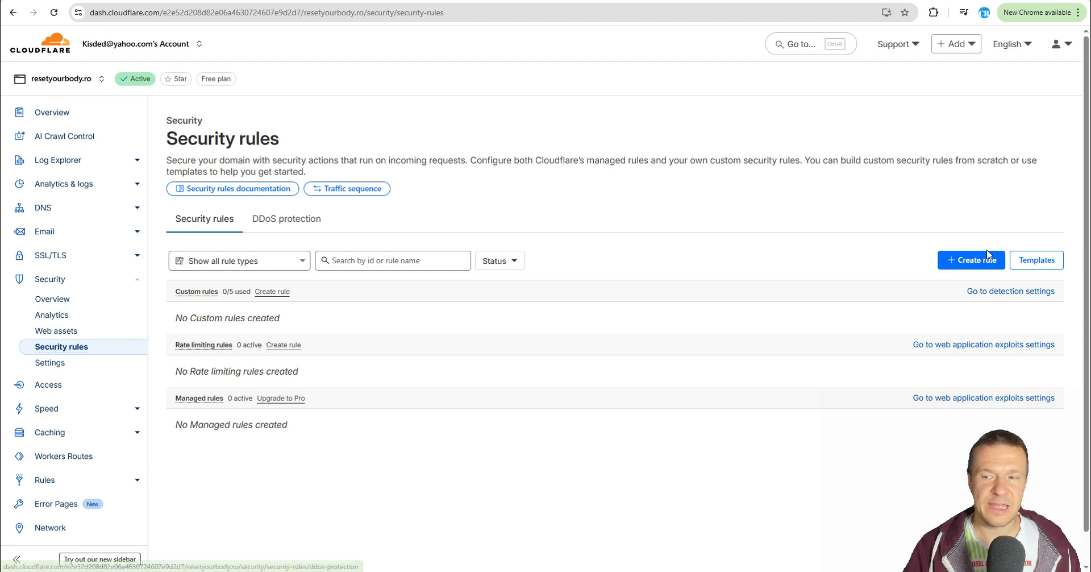
# - Create a new custom security rule for the site in Cloudflare and name it MCP
pyautogui.click(971, 264)
pyautogui.click(932, 285)
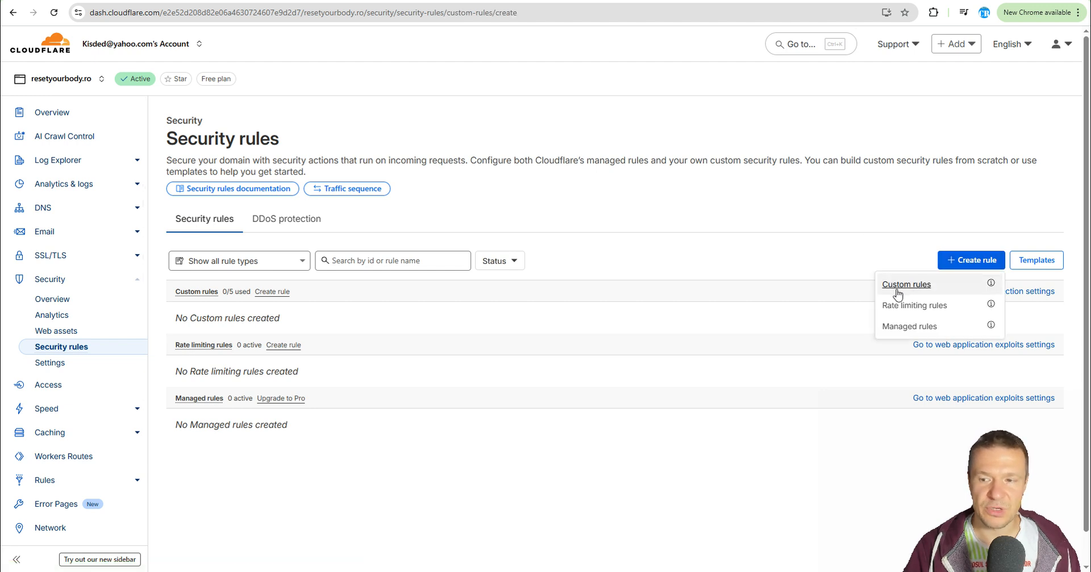
pyautogui.click(280, 223)
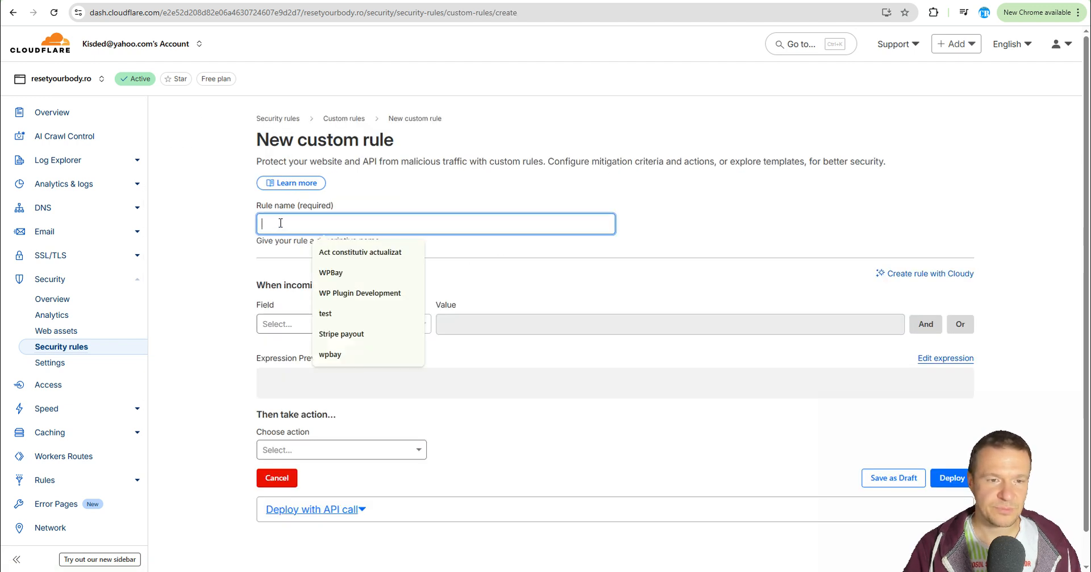
pyautogui.write('MCP')
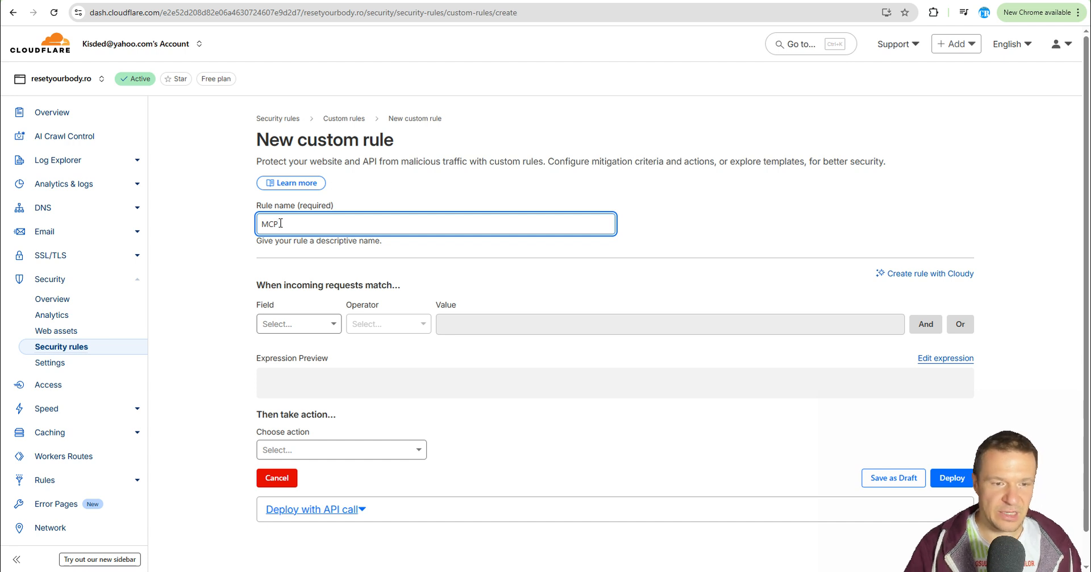
# - Set the rule's match field to URI, keeping the wildcard operator
pyautogui.click(285, 324)
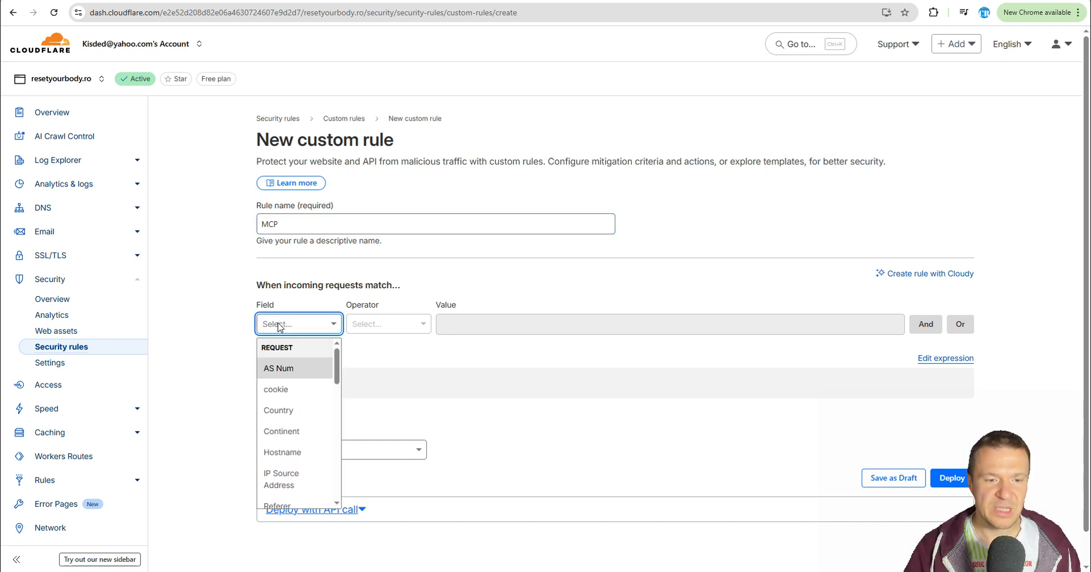
pyautogui.scroll(-5, 286, 386)
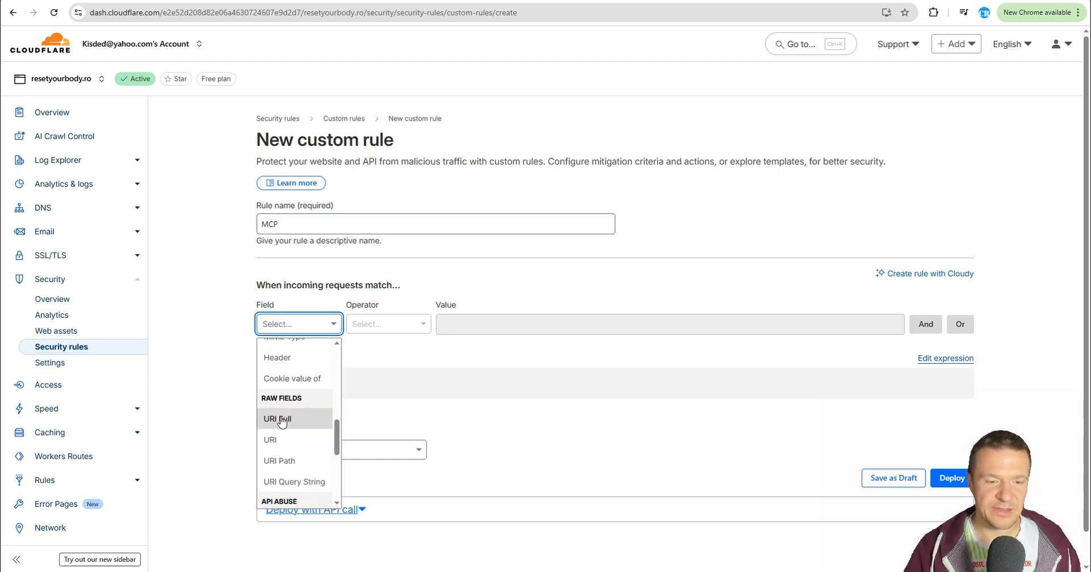
pyautogui.click(280, 440)
pyautogui.click(270, 328)
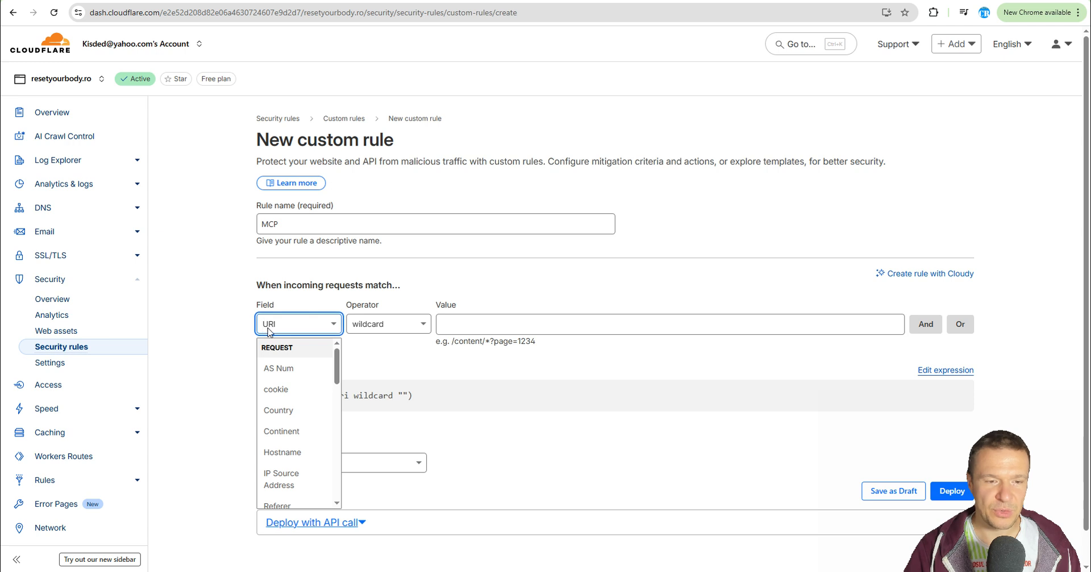
pyautogui.click(220, 341)
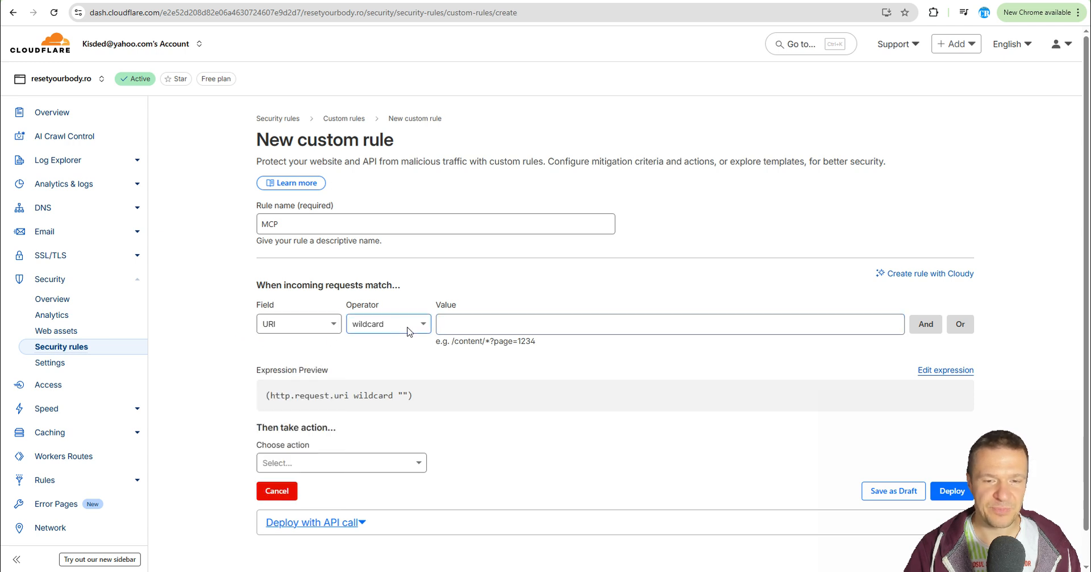
# - Copy the path /wp-json/aiomatic-mcp/v1/* from the Aiomatic MCP settings instructions and paste it as the rule's match value
pyautogui.click(476, 327)
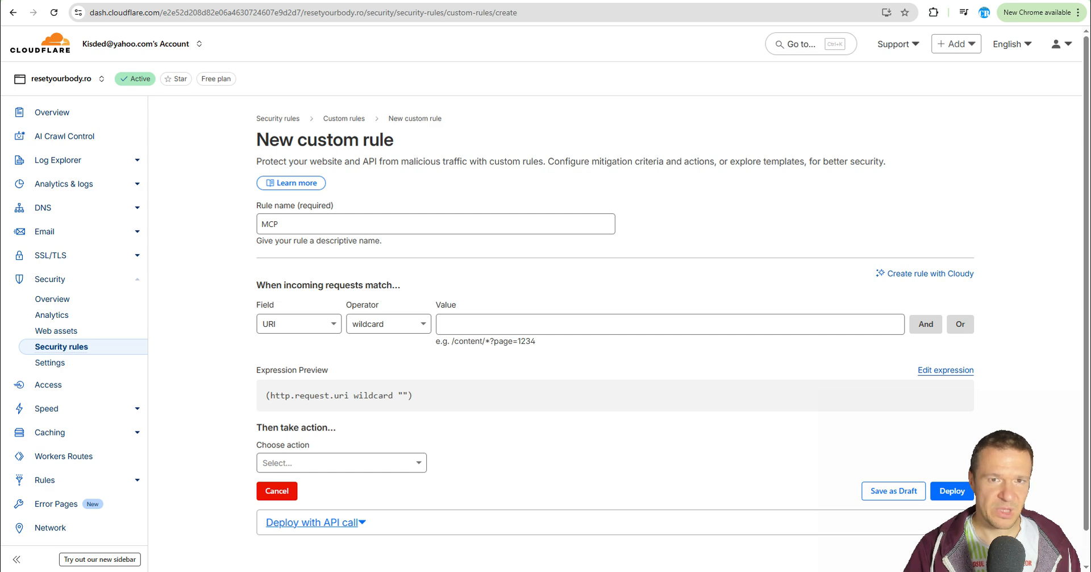
pyautogui.hotkey('ctrl', 'Tab')
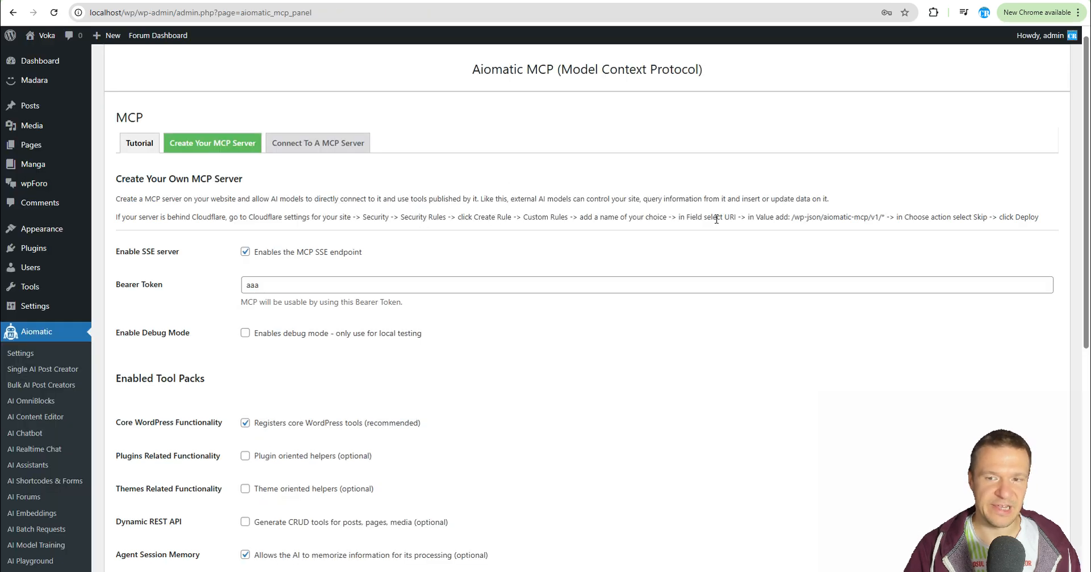
pyautogui.moveTo(792, 218); pyautogui.dragTo(885, 217)
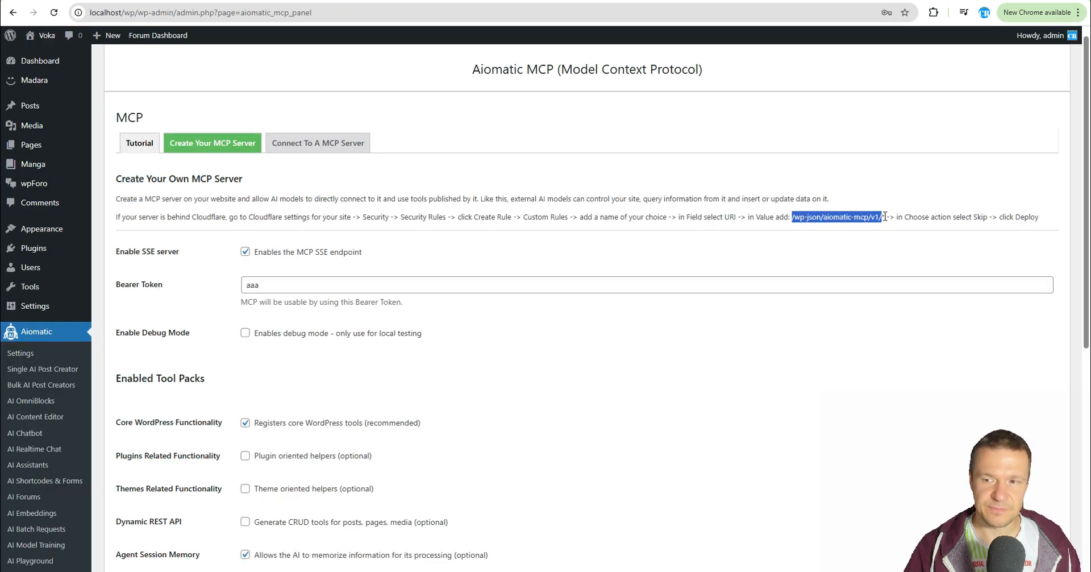
pyautogui.rightClick(871, 216)
pyautogui.click(887, 230)
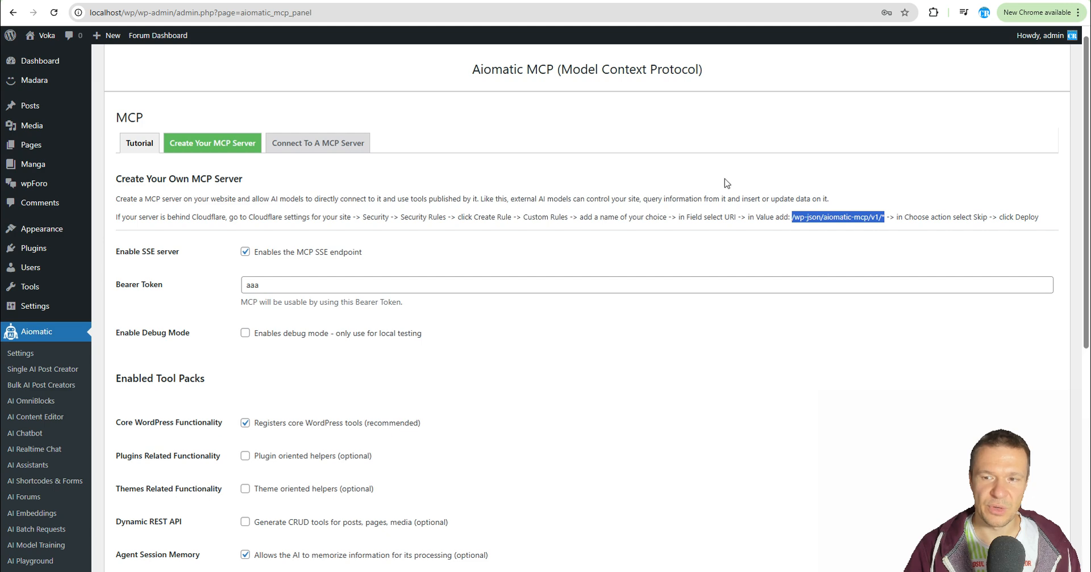
pyautogui.click(272, 0)
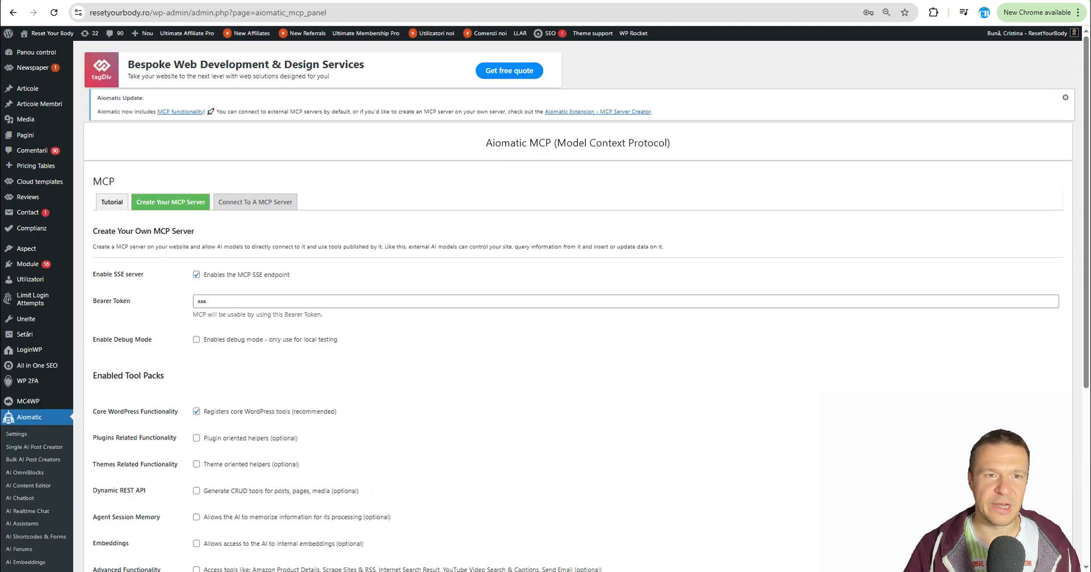
pyautogui.click(114, 0)
pyautogui.click(461, 324)
pyautogui.hotkey('ctrl', 'v')
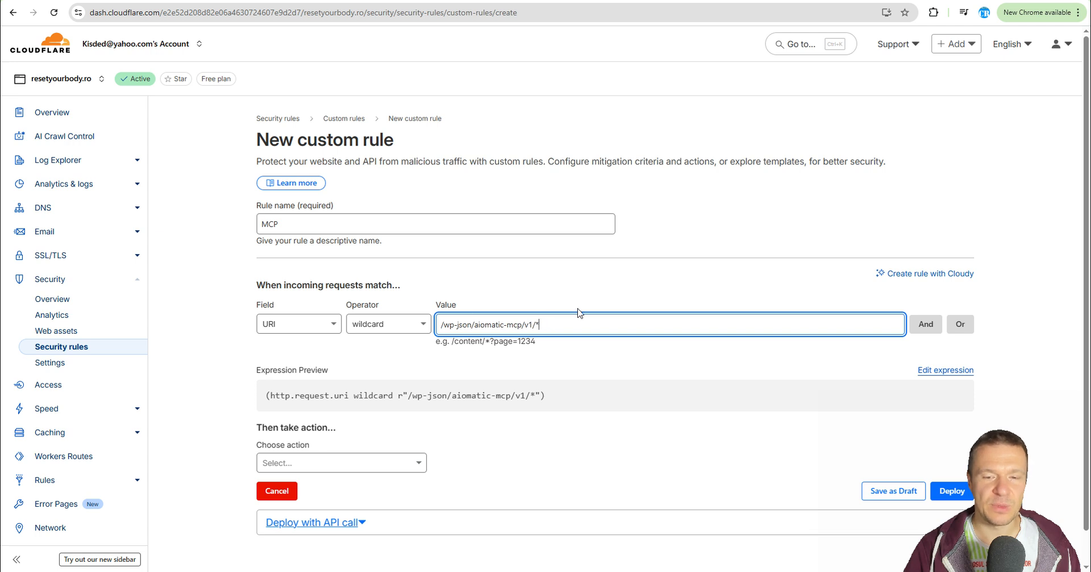
# - Set the rule's action to Skip and include all remaining custom, rate limiting, managed and Super Bot Fight Mode rules
pyautogui.scroll(-1, 271, 416)
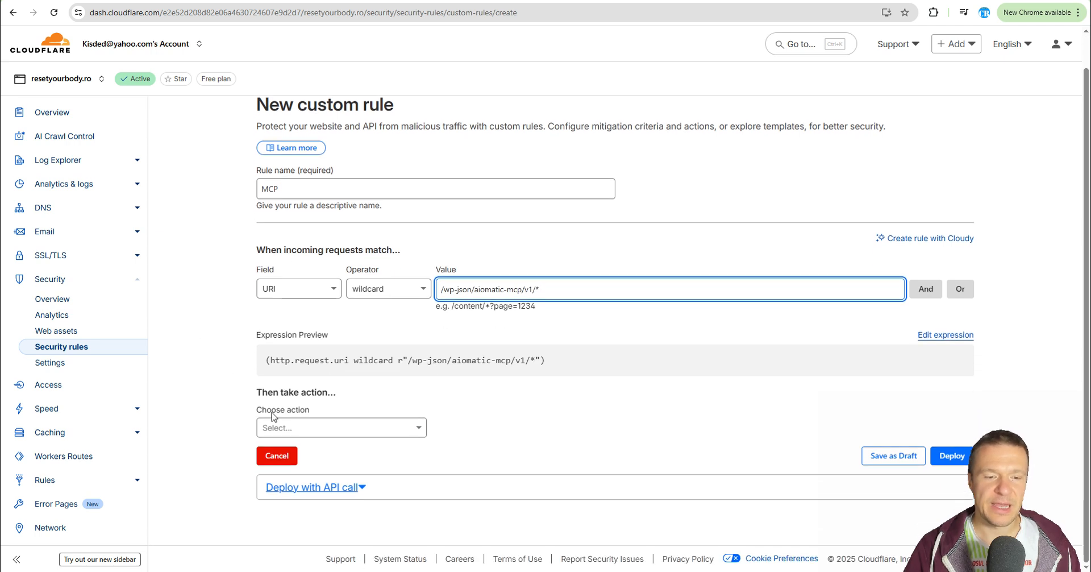
pyautogui.click(299, 430)
pyautogui.click(272, 516)
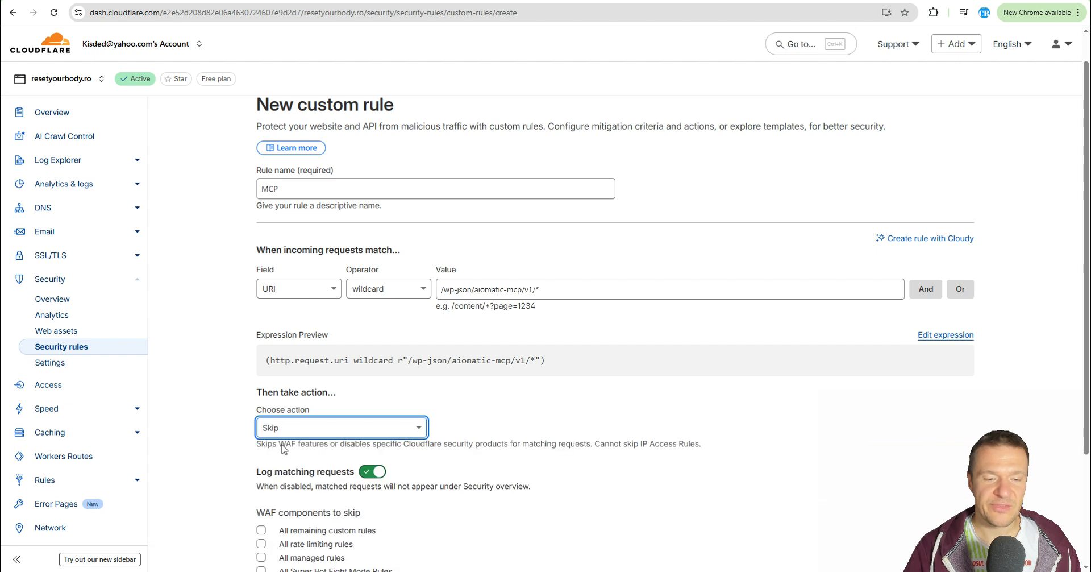
pyautogui.scroll(-3, 225, 382)
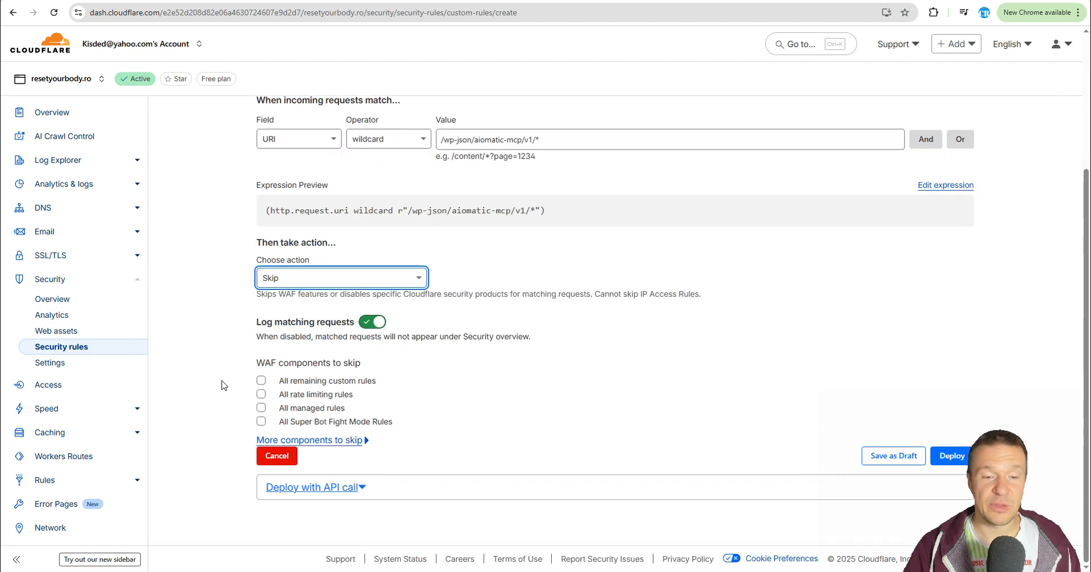
pyautogui.click(261, 380)
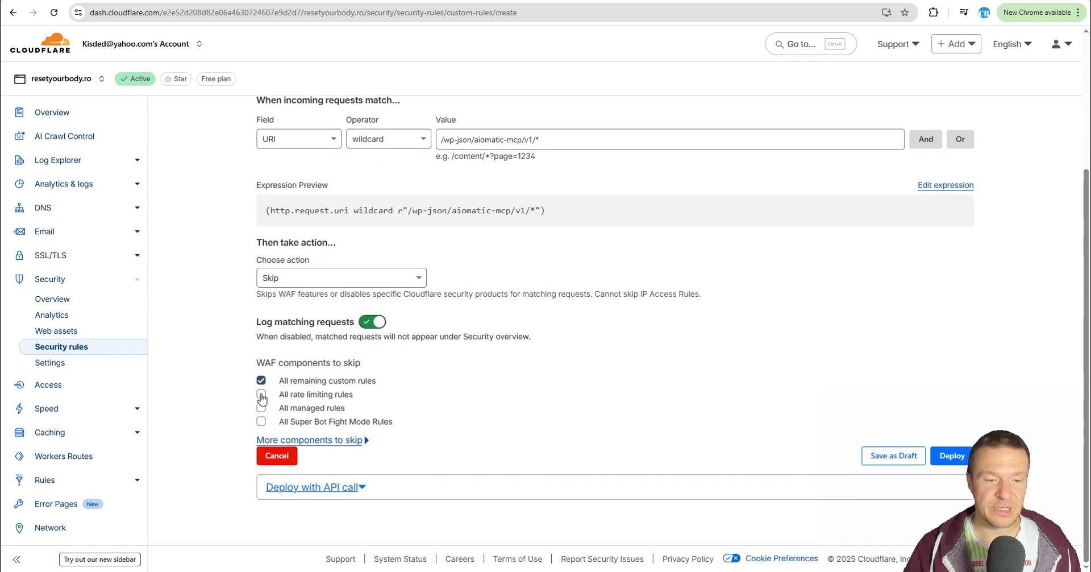
pyautogui.click(262, 394)
pyautogui.click(261, 407)
pyautogui.click(261, 421)
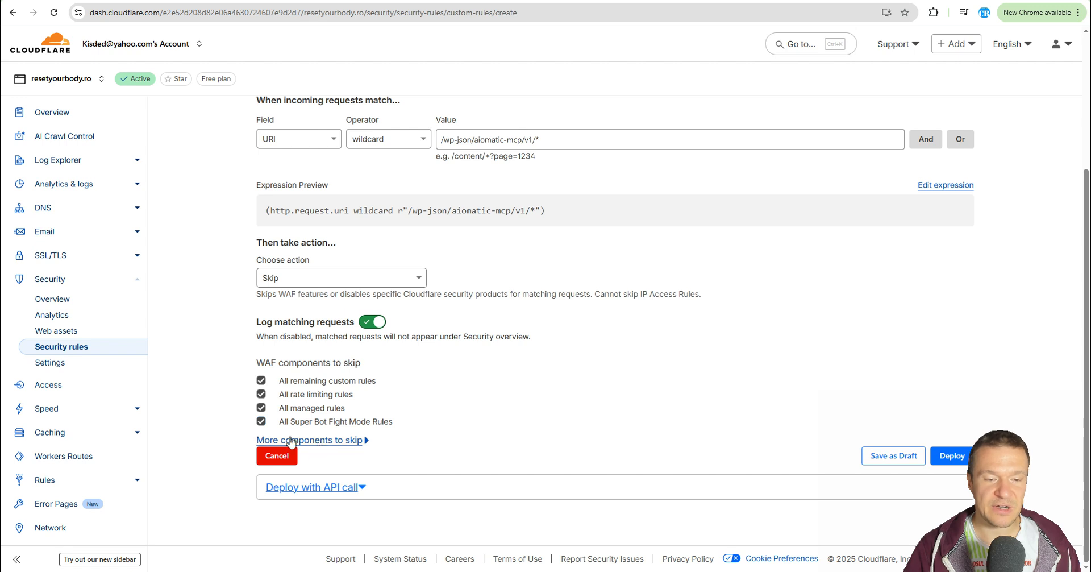
# - Include all seven additional components to skip, from Zone Lockdown through Managed rules (Previous version), and deploy the rule
pyautogui.click(312, 440)
pyautogui.scroll(-2, 312, 443)
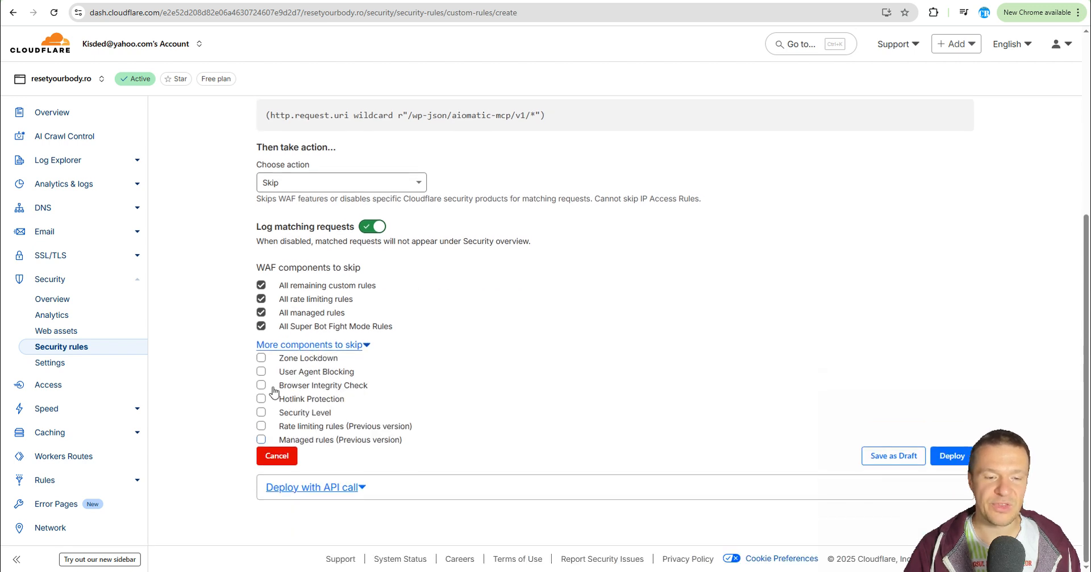
pyautogui.click(262, 357)
pyautogui.click(261, 371)
pyautogui.click(262, 384)
pyautogui.click(262, 398)
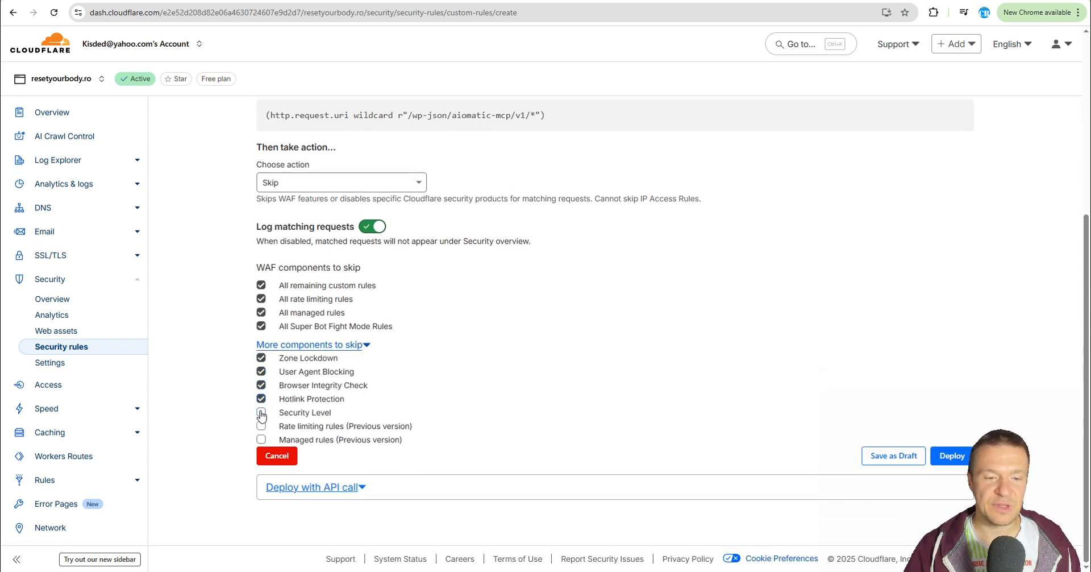
pyautogui.click(261, 412)
pyautogui.click(261, 426)
pyautogui.click(261, 440)
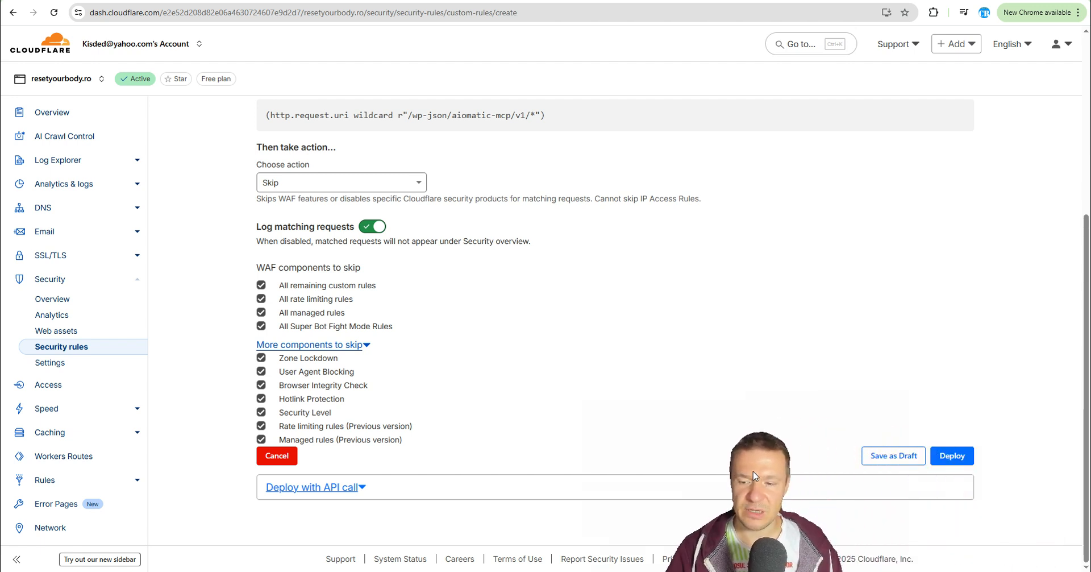
pyautogui.click(962, 458)
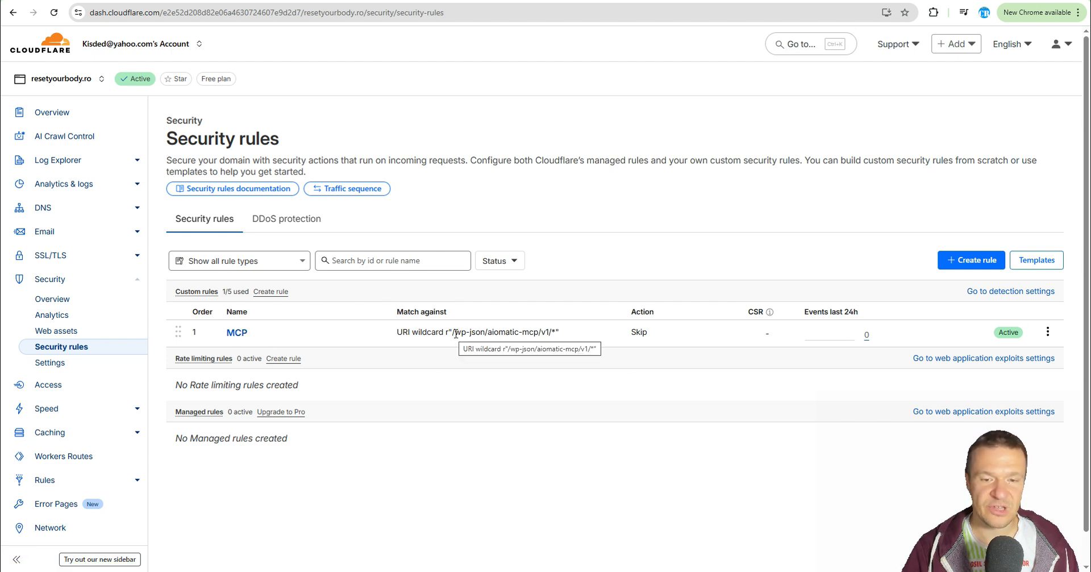
pyautogui.moveTo(455, 333); pyautogui.dragTo(555, 340)
pyautogui.click(489, 332)
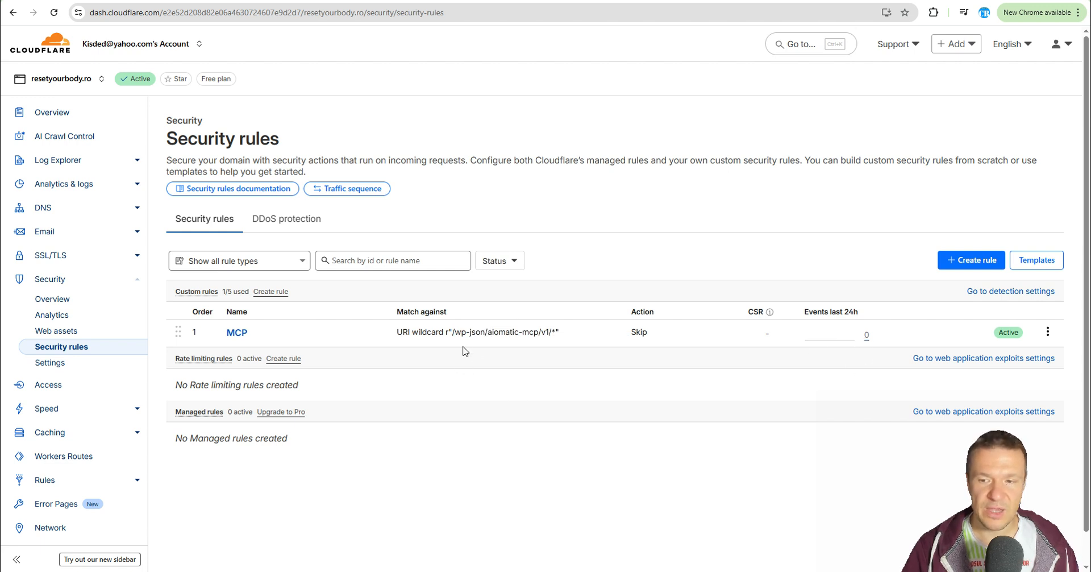
# - Switch to the command prompt, rerun "mcp start" to test the connection, stop the process and return to the Cloudflare dashboard
pyautogui.hotkey('alt', 'Tab')
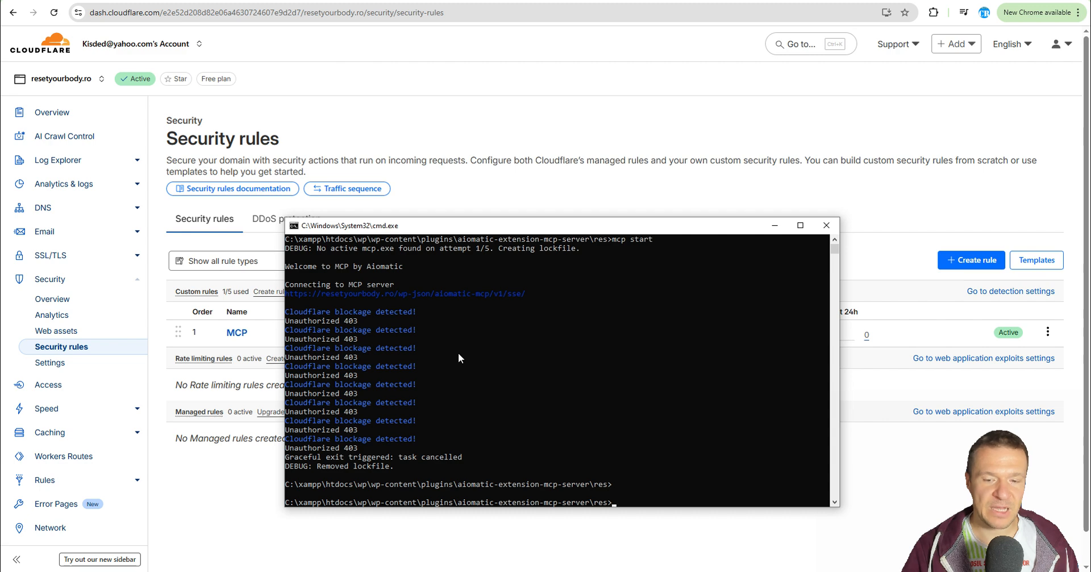
pyautogui.press('Up')
pyautogui.press('Return')
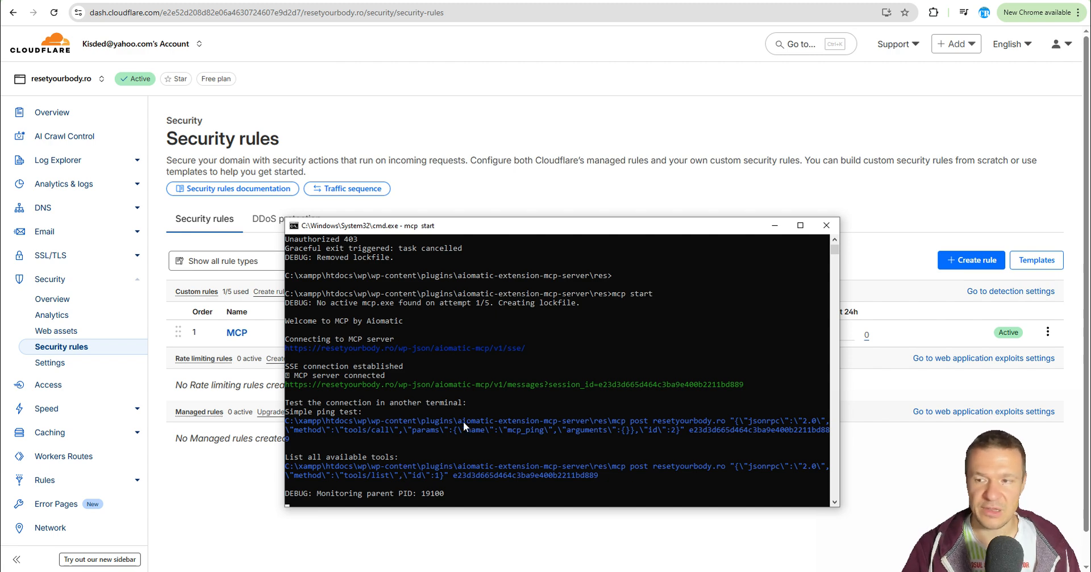
pyautogui.hotkey('ctrl', 'c')
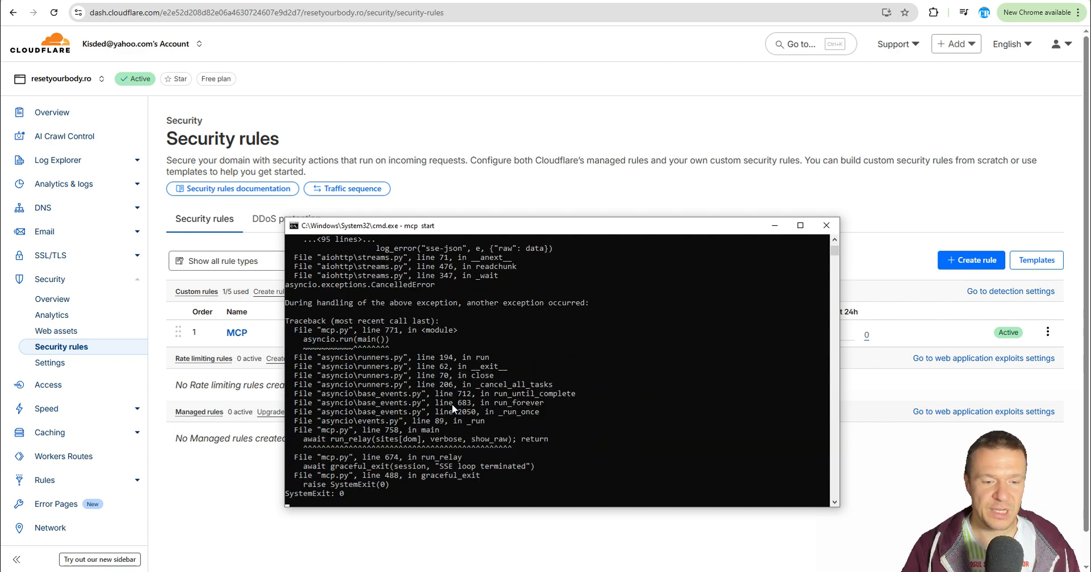
pyautogui.click(523, 212)
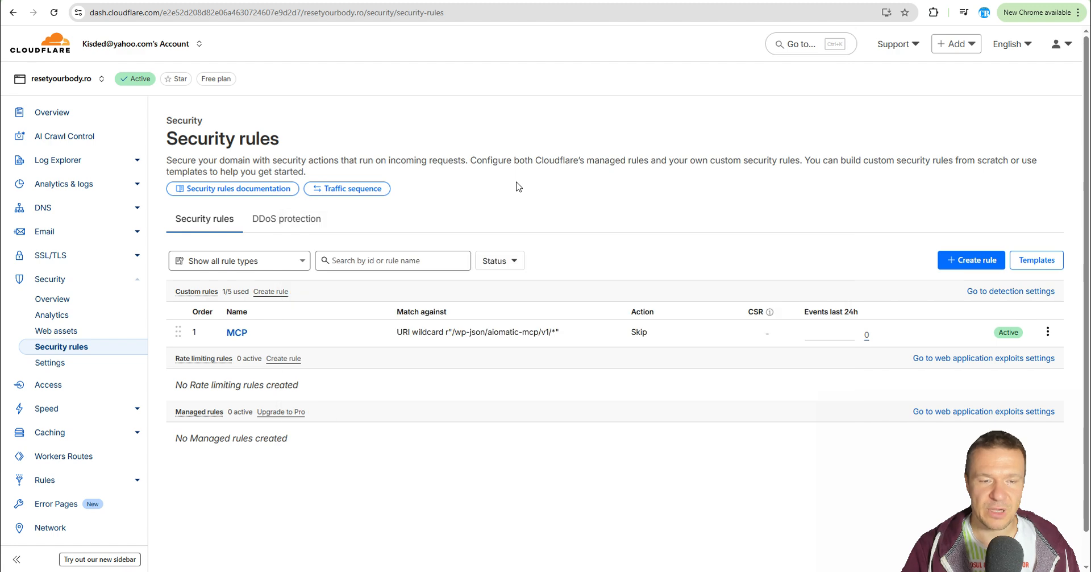